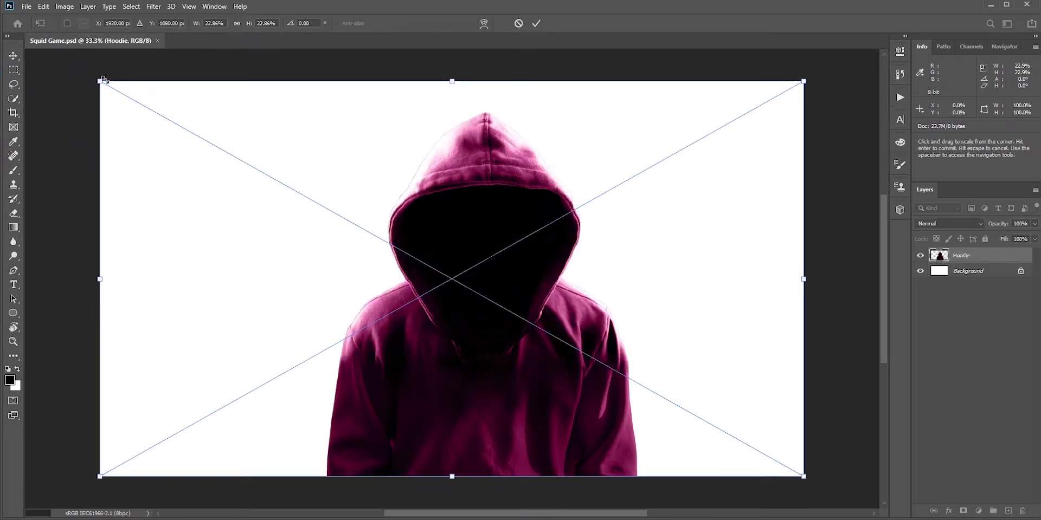
Shrink the hoodie to about 18% and move it toward the bottom centre.
drag(103, 80, 169, 116)
drag(558, 183, 529, 232)
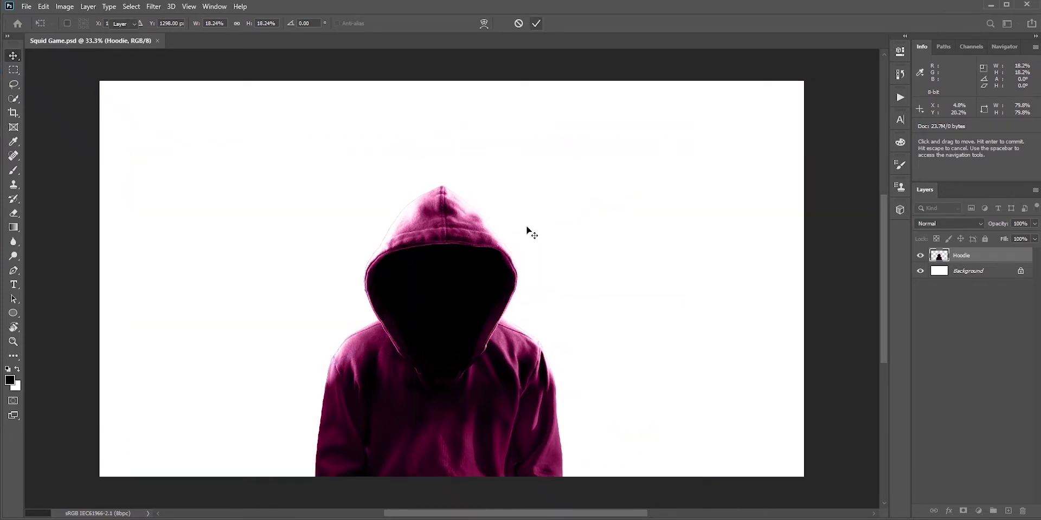
key(Return)
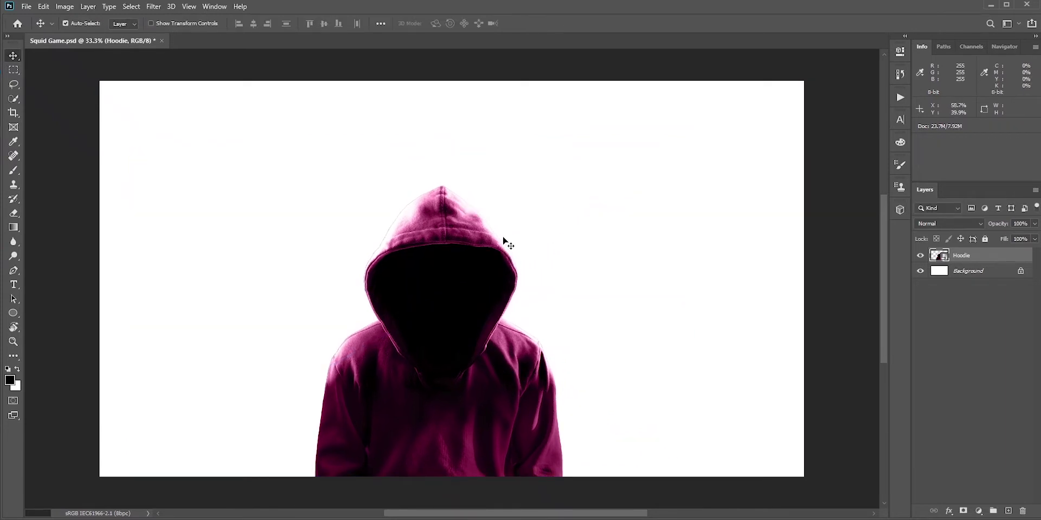
Duplicate the hoodie into side figures, enlarge the middle one in front, align all three, and unlock the background.
drag(441, 239, 260, 227)
click(441, 237)
key(ctrl+shift+bracketright)
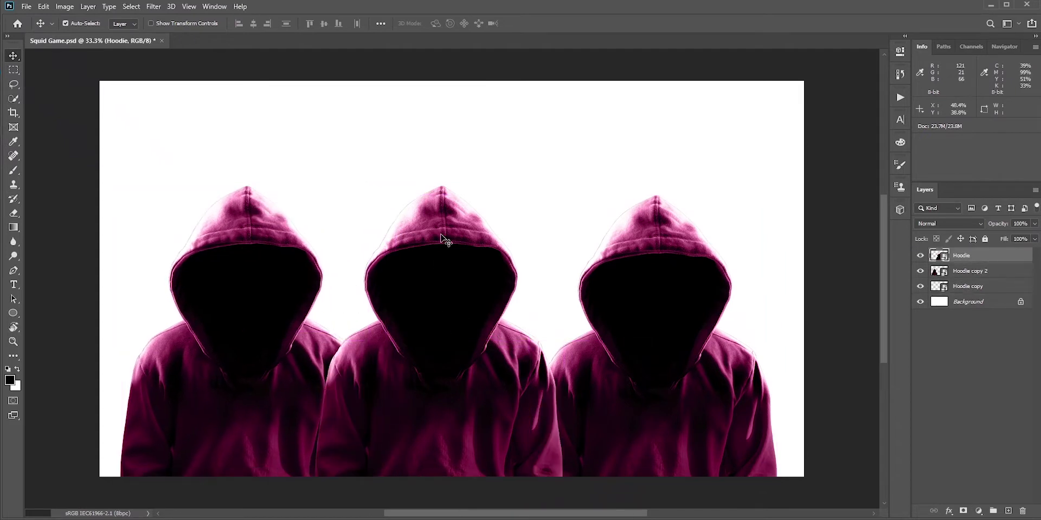
key(ctrl+t)
drag(695, 161, 735, 108)
drag(433, 374, 449, 344)
key(Return)
drag(258, 246, 260, 244)
drag(670, 272, 670, 266)
click(1020, 302)
click(979, 511)
Add a dark solid colour background fill, then shrink the honeycomb texture onto the middle face.
click(968, 319)
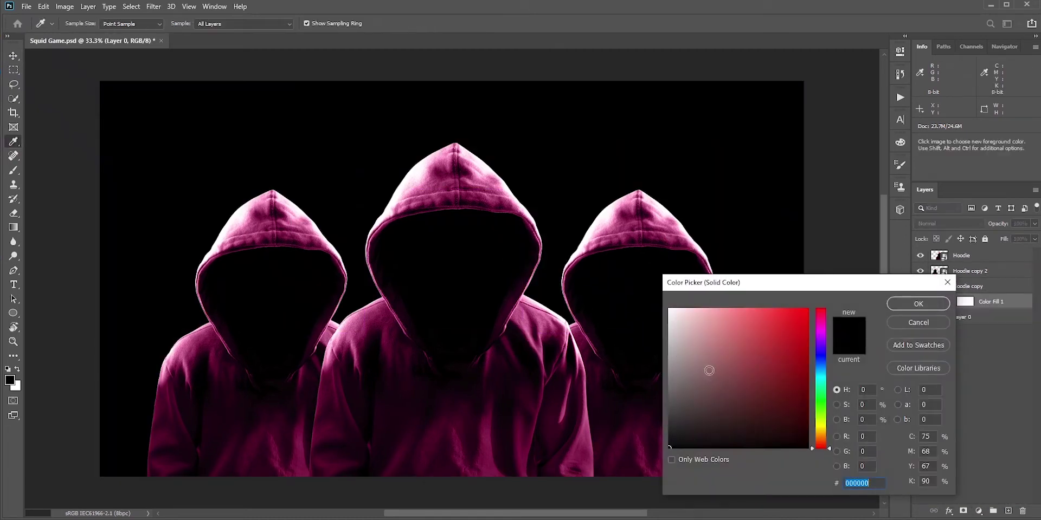
click(918, 303)
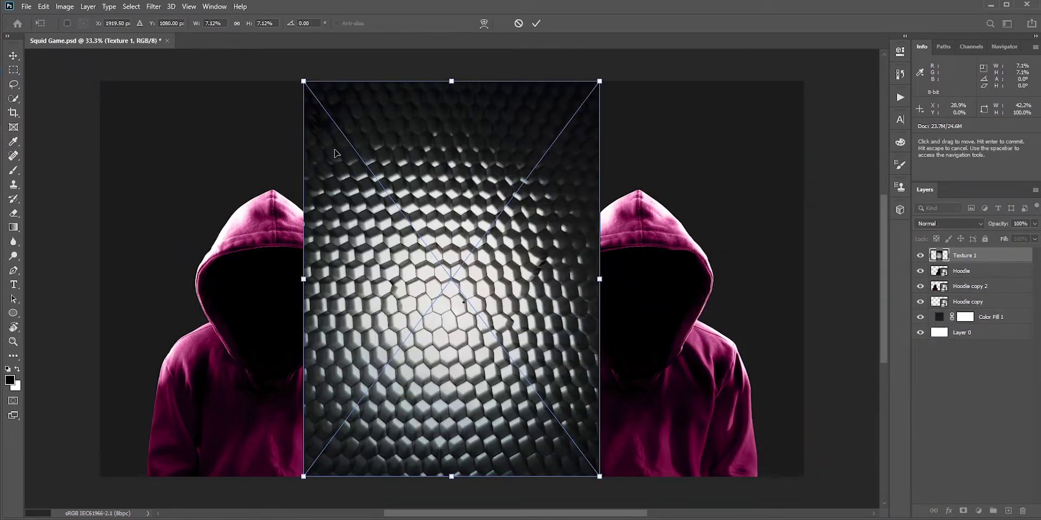
drag(303, 82, 386, 192)
drag(440, 307, 444, 285)
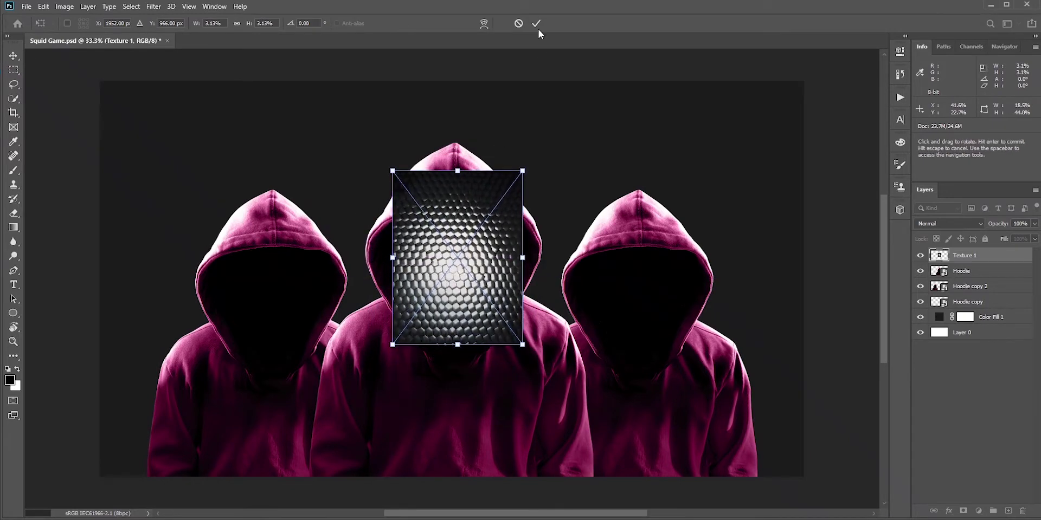
Warp the texture's four corners inward so it fits the middle hood.
right_click(458, 301)
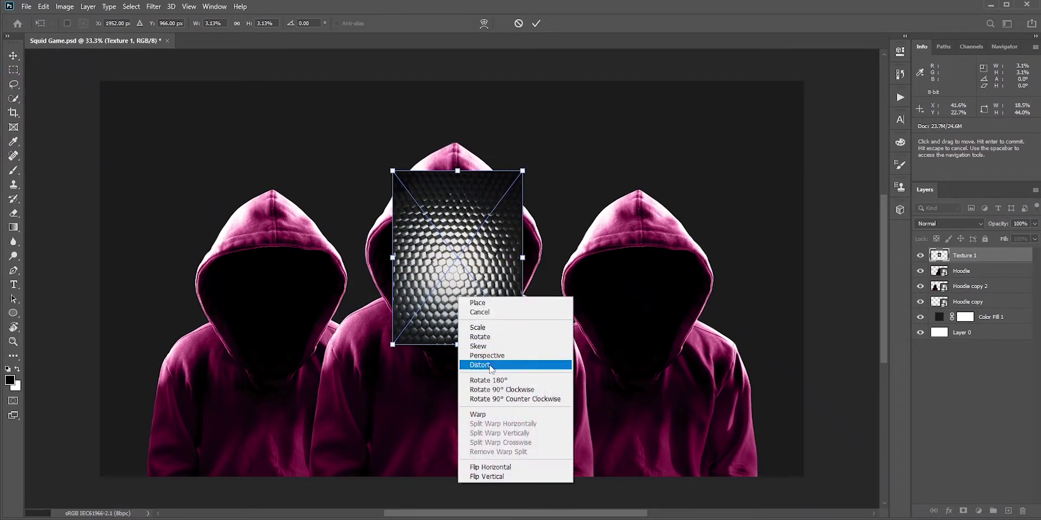
click(491, 415)
drag(392, 171, 393, 188)
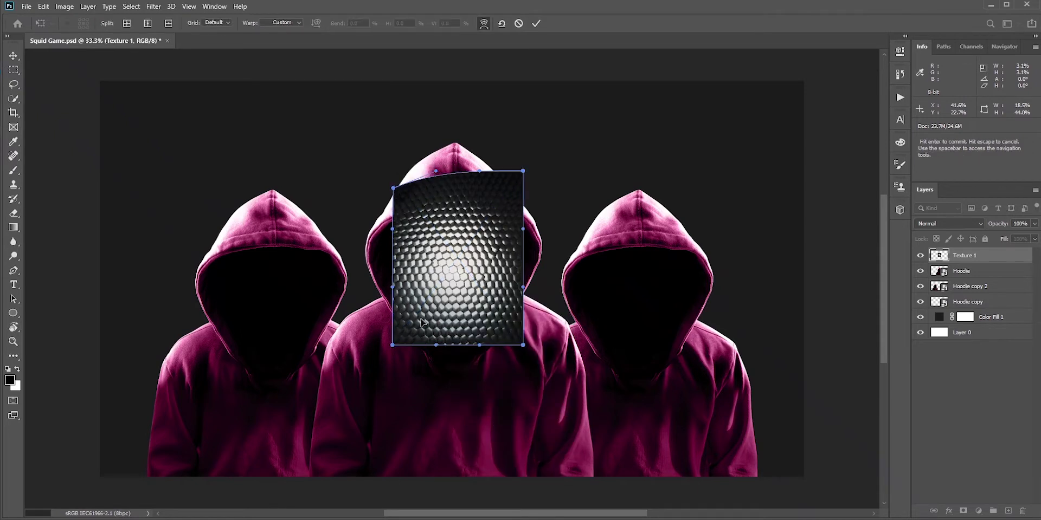
drag(392, 345, 397, 344)
drag(522, 345, 518, 348)
drag(523, 171, 524, 188)
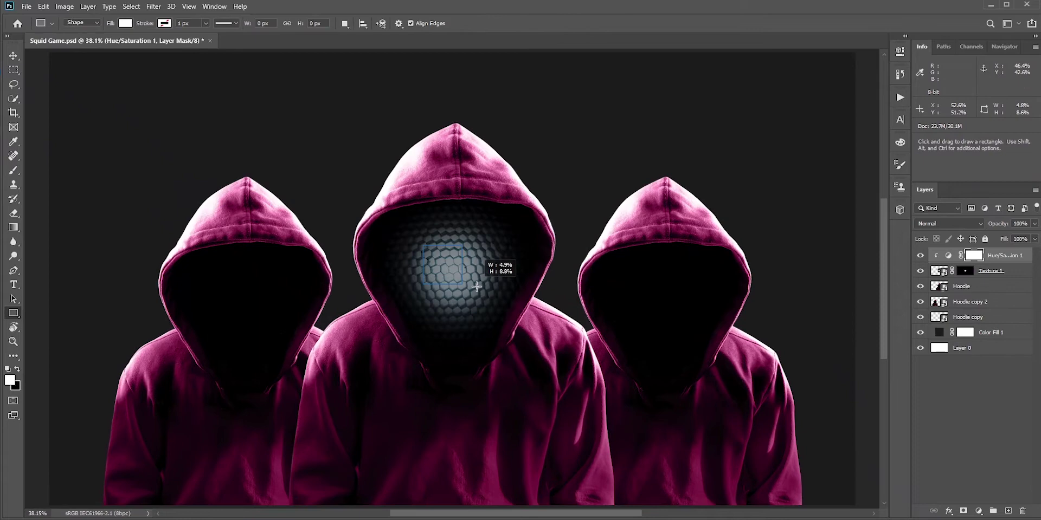
Draw a square outline over the middle face with a centred white stroke and warp its sides.
drag(503, 293, 492, 297)
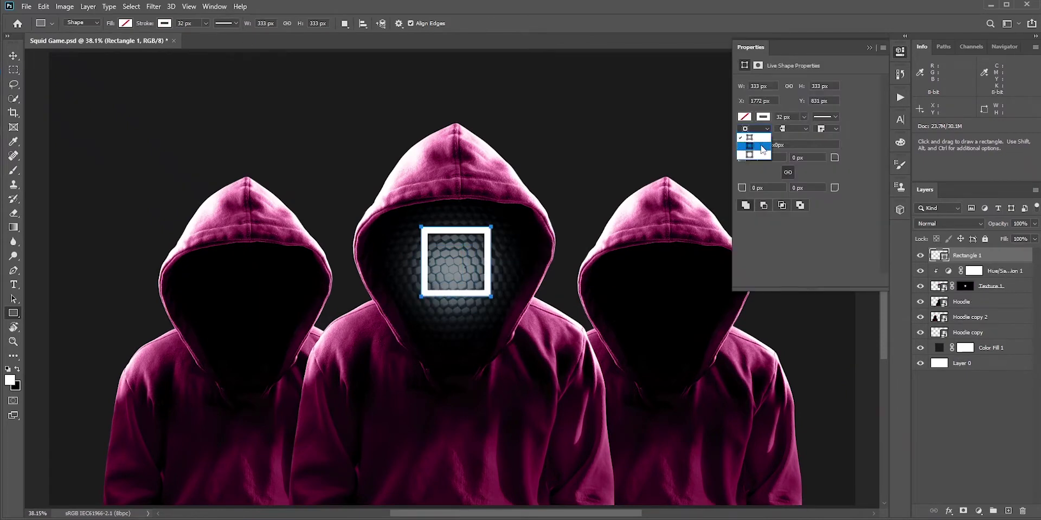
click(762, 148)
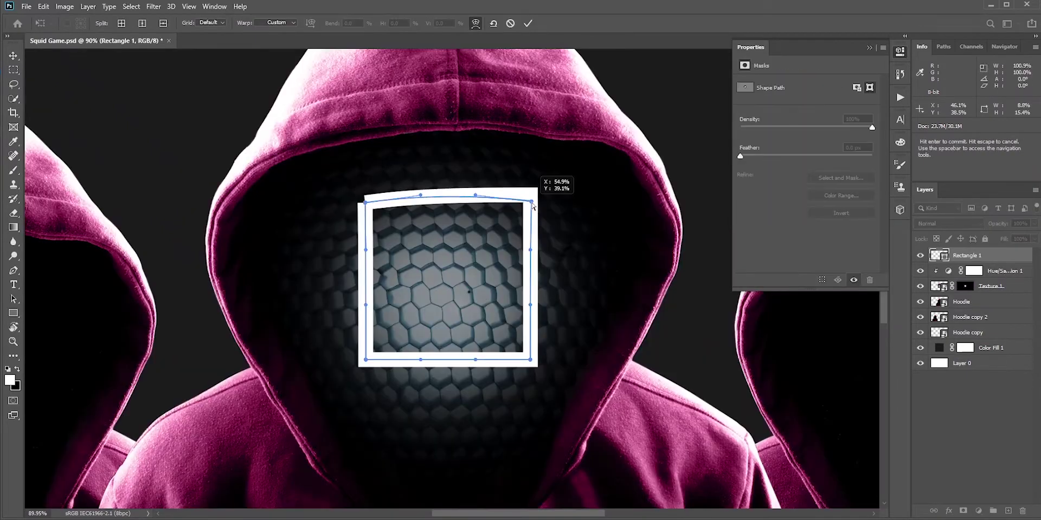
drag(533, 206, 533, 207)
drag(361, 313, 354, 314)
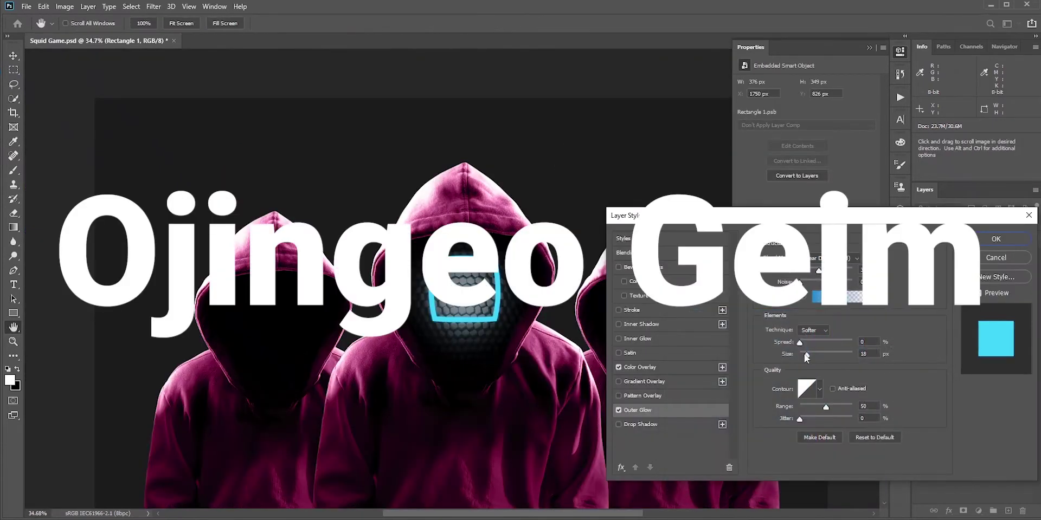
Enlarge the square's outer glow and paint a soft cyan glow around it.
drag(805, 353, 807, 356)
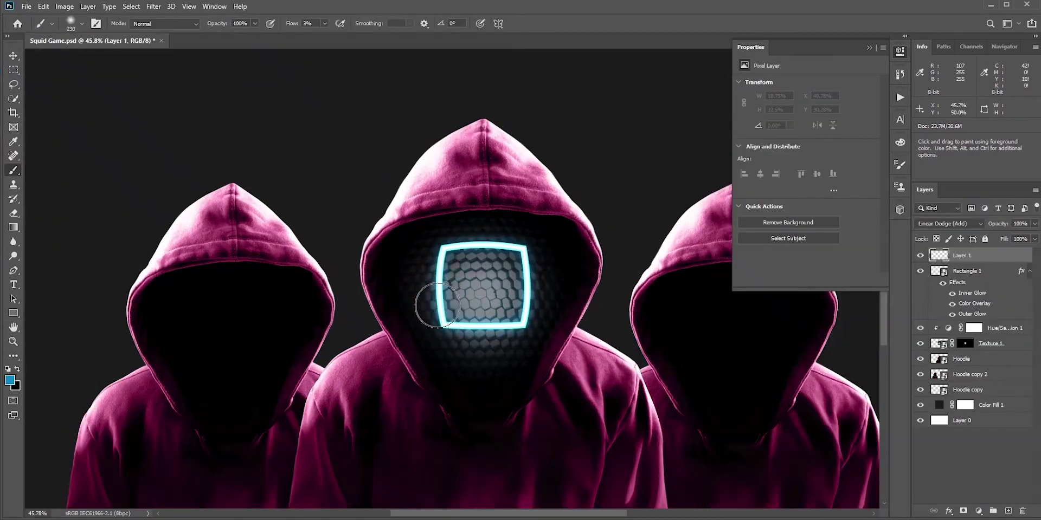
mouse_move(437, 305)
mouse_down()
mouse_move(436, 255)
mouse_move(459, 239)
mouse_move(502, 242)
mouse_move(519, 257)
mouse_move(525, 309)
mouse_move(464, 328)
mouse_up()
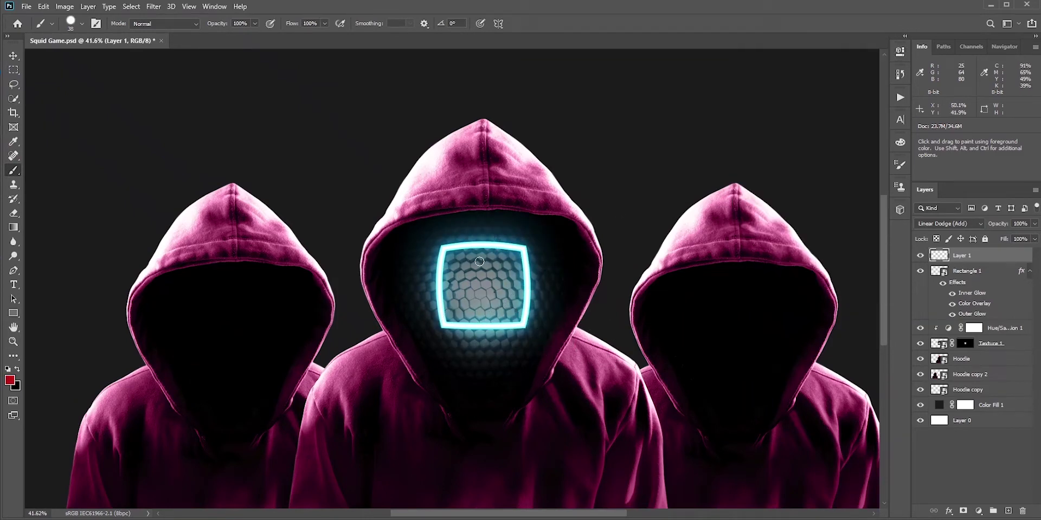
scroll(480, 262, down, 2)
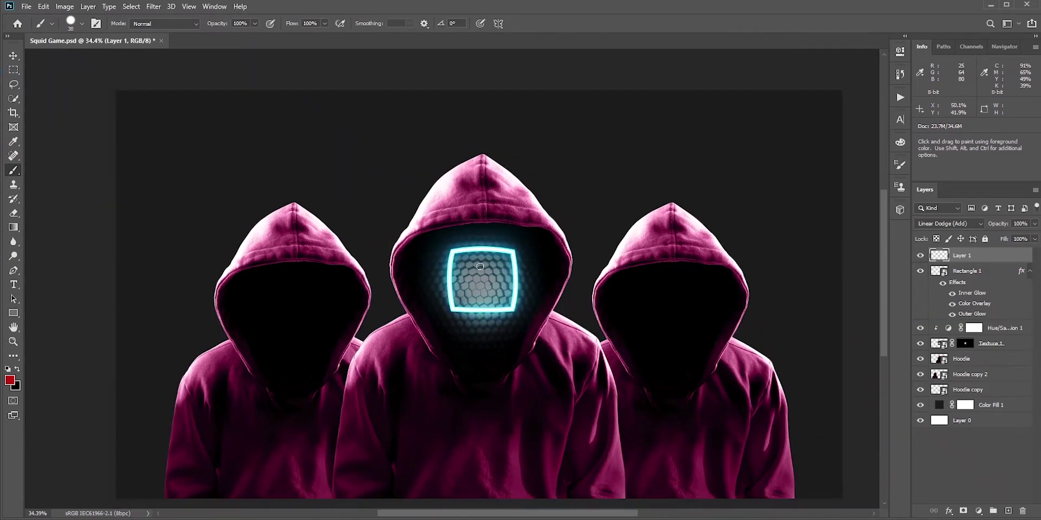
scroll(497, 298, up, 1)
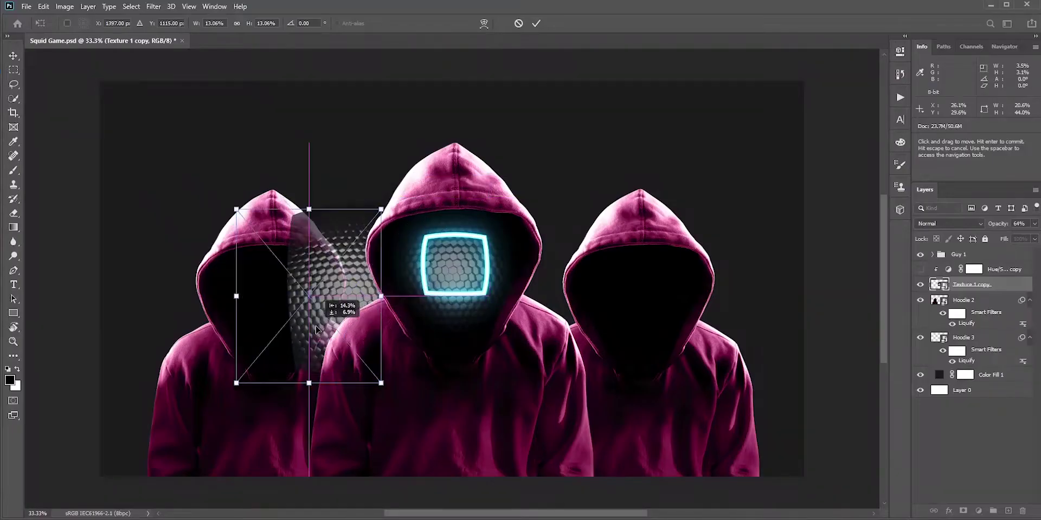
Move a honeycomb texture copy onto a side figure and copy the glow effects onto the triangle.
mouse_move(312, 323)
mouse_down()
mouse_move(278, 319)
mouse_move(623, 294)
mouse_up()
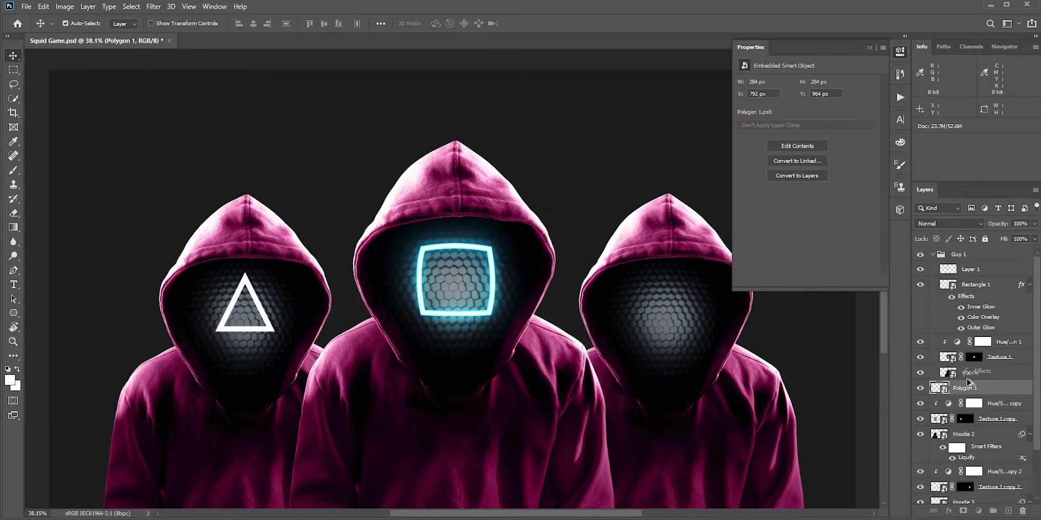
drag(969, 382, 968, 387)
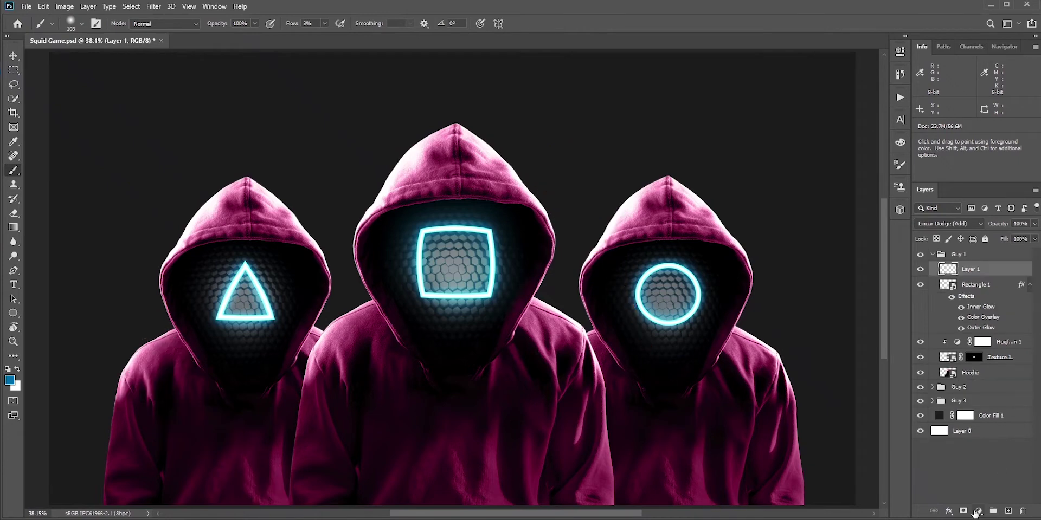
Add a blue Solid Color fill in Linear Dodge (Add) and mask it onto the middle figure's shoulders.
click(978, 511)
click(976, 319)
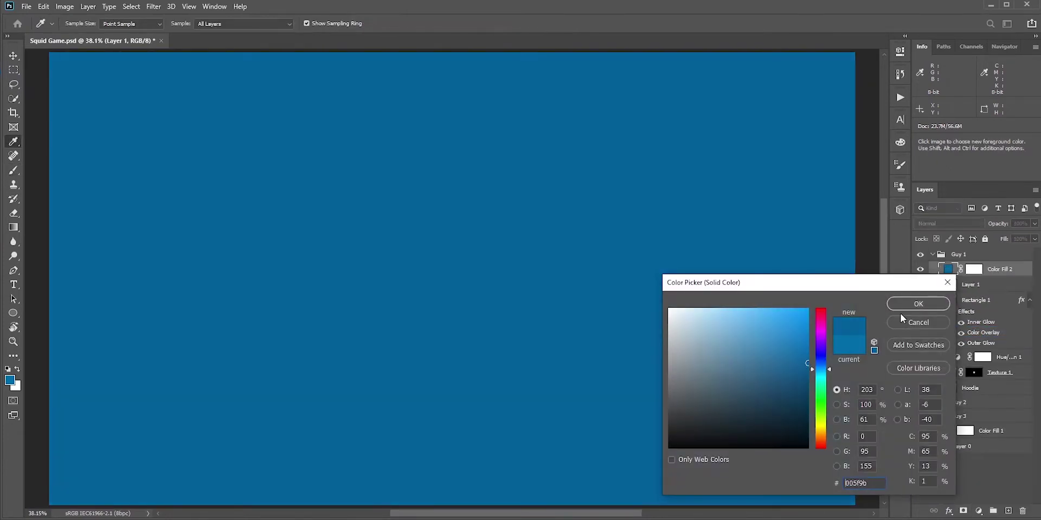
click(922, 302)
click(949, 223)
click(938, 333)
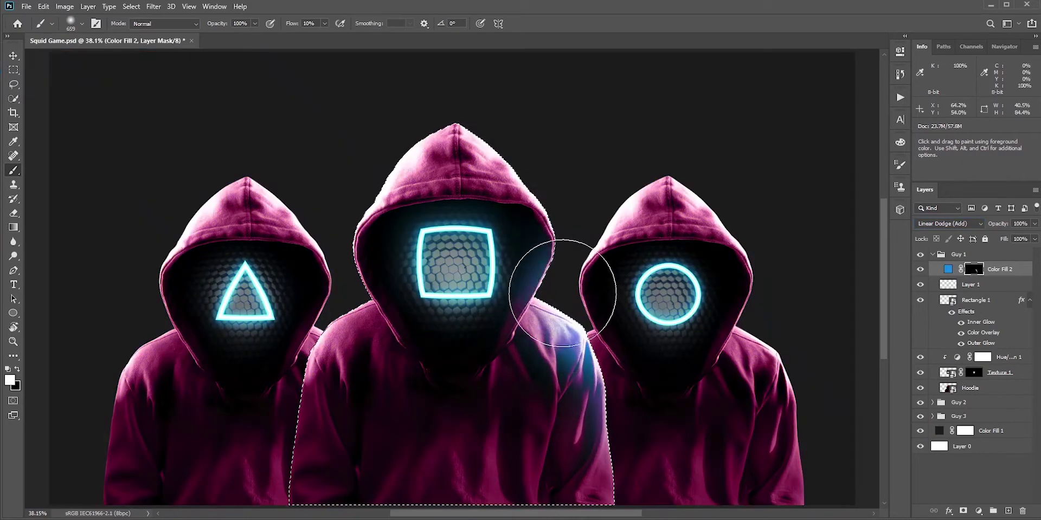
mouse_move(558, 290)
mouse_down()
mouse_move(621, 414)
mouse_move(303, 347)
mouse_move(332, 312)
mouse_move(304, 375)
mouse_move(294, 435)
mouse_move(303, 349)
mouse_move(334, 295)
mouse_move(318, 212)
mouse_move(552, 222)
mouse_move(585, 286)
mouse_move(581, 358)
mouse_move(654, 478)
mouse_move(634, 449)
mouse_move(653, 400)
mouse_up()
Adjust the blue fill's blending options to fade it out of the darkest areas.
double_click(1017, 269)
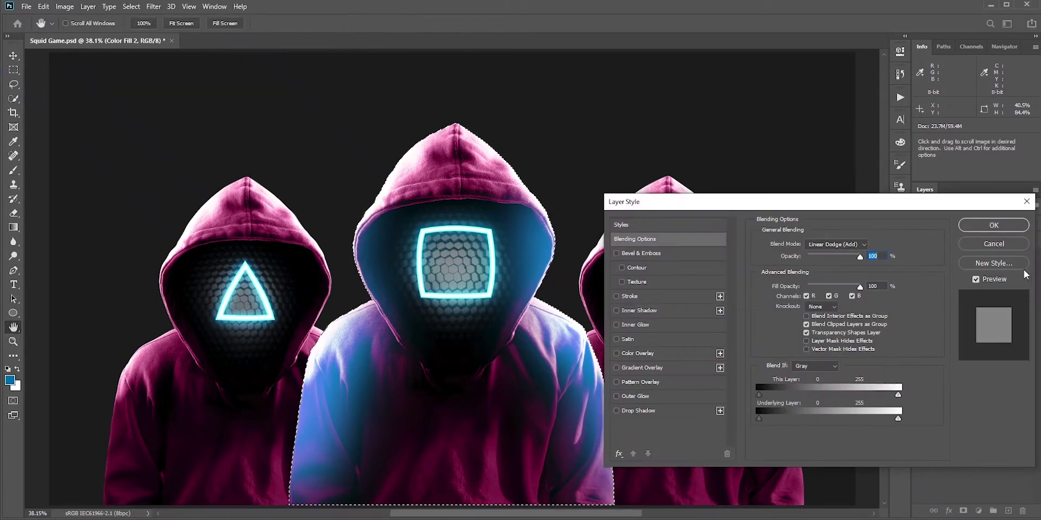
drag(762, 420, 786, 416)
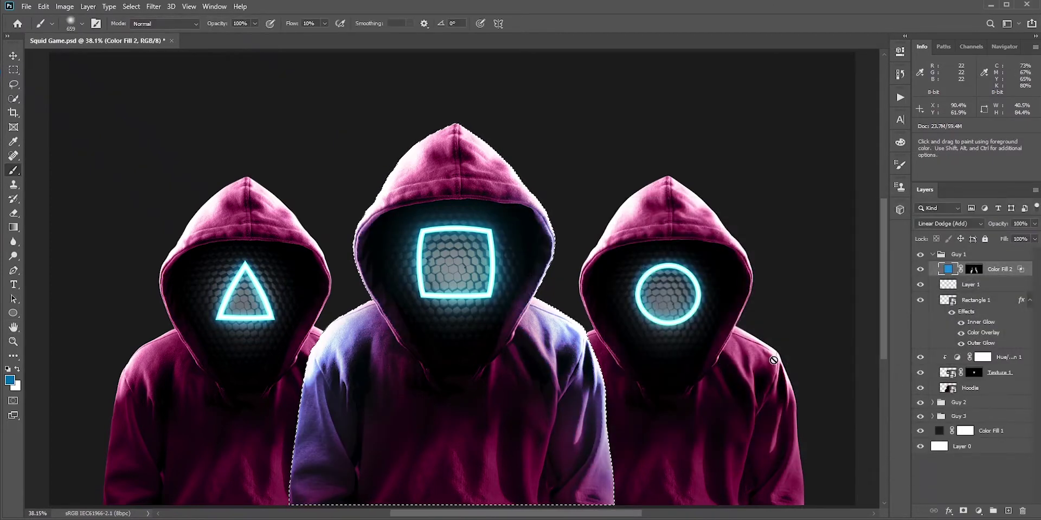
click(994, 225)
Paint blue glow over the middle figure's left arm, hood sides and hood top with a larger brush.
mouse_move(365, 462)
mouse_down()
mouse_move(374, 459)
mouse_move(364, 461)
mouse_up()
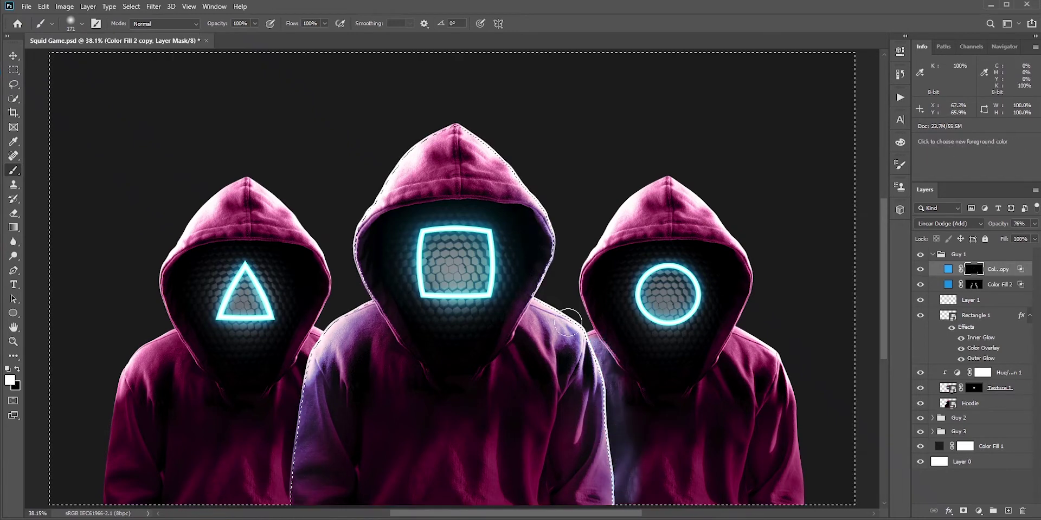
mouse_move(568, 323)
mouse_down()
mouse_move(539, 299)
mouse_move(556, 249)
mouse_move(354, 235)
mouse_move(367, 299)
mouse_move(290, 434)
mouse_move(282, 488)
mouse_up()
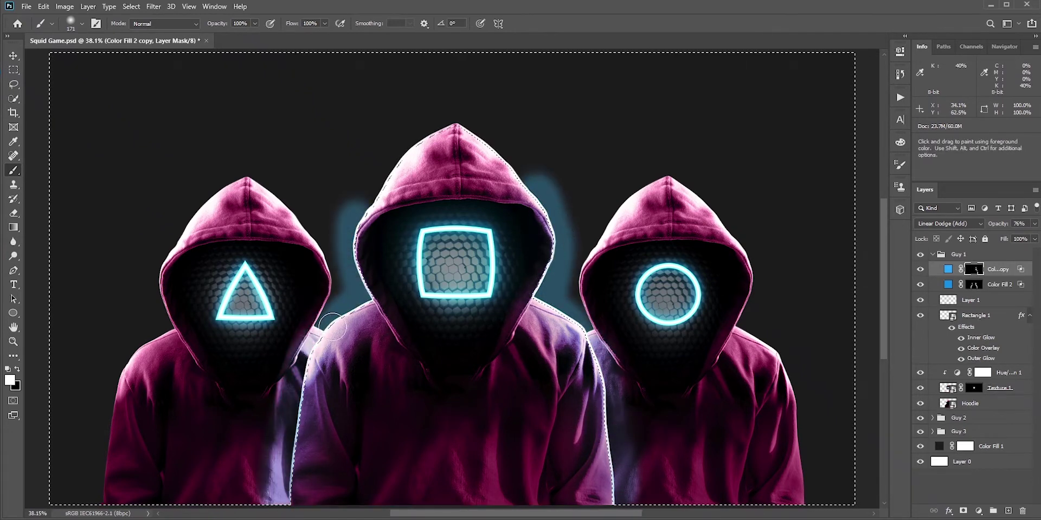
key(bracketright)
key(bracketright)
key(bracketright)
mouse_move(332, 327)
mouse_down()
mouse_move(383, 184)
mouse_move(468, 131)
mouse_move(530, 199)
mouse_move(608, 452)
mouse_move(612, 416)
mouse_move(517, 171)
mouse_move(354, 225)
mouse_move(371, 288)
mouse_move(298, 474)
mouse_up()
key(x)
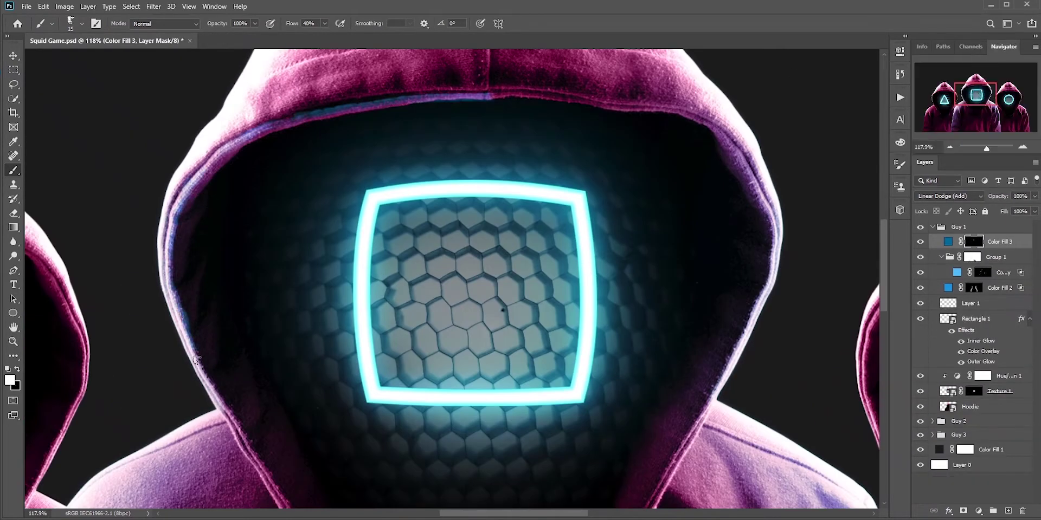
Rotate and pan around the triangle figure and hide one of the left figure's glow fills.
scroll(196, 360, down, 3)
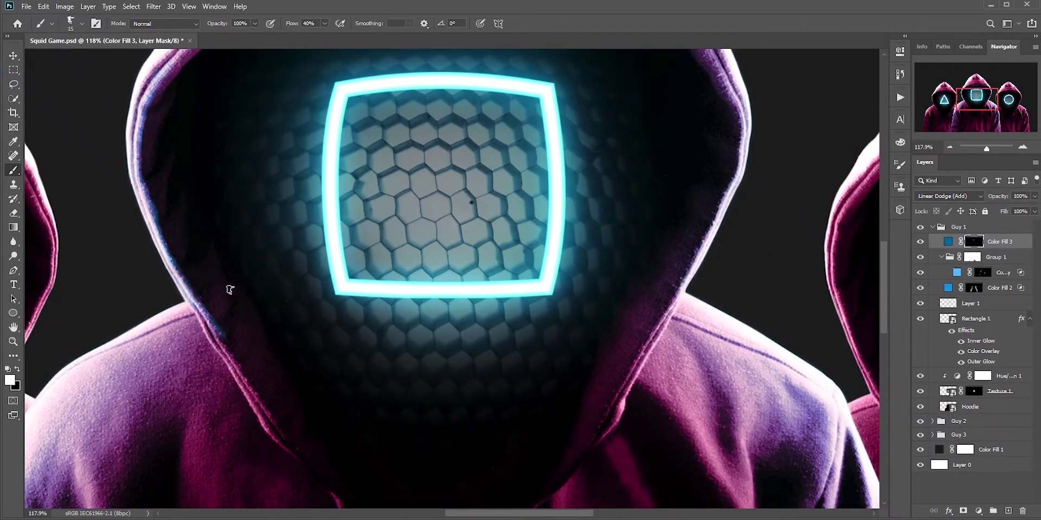
scroll(229, 290, up, 4)
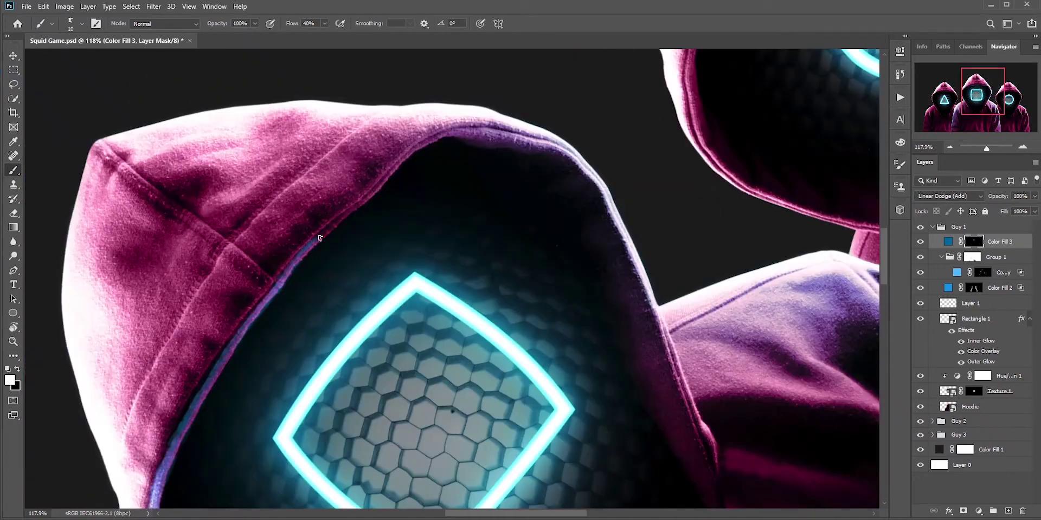
drag(430, 142, 672, 207)
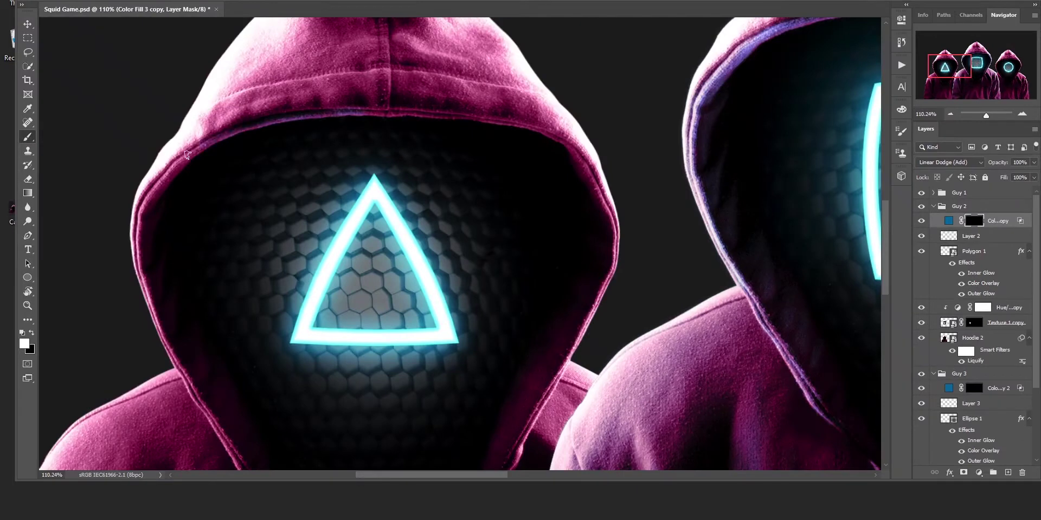
click(949, 221)
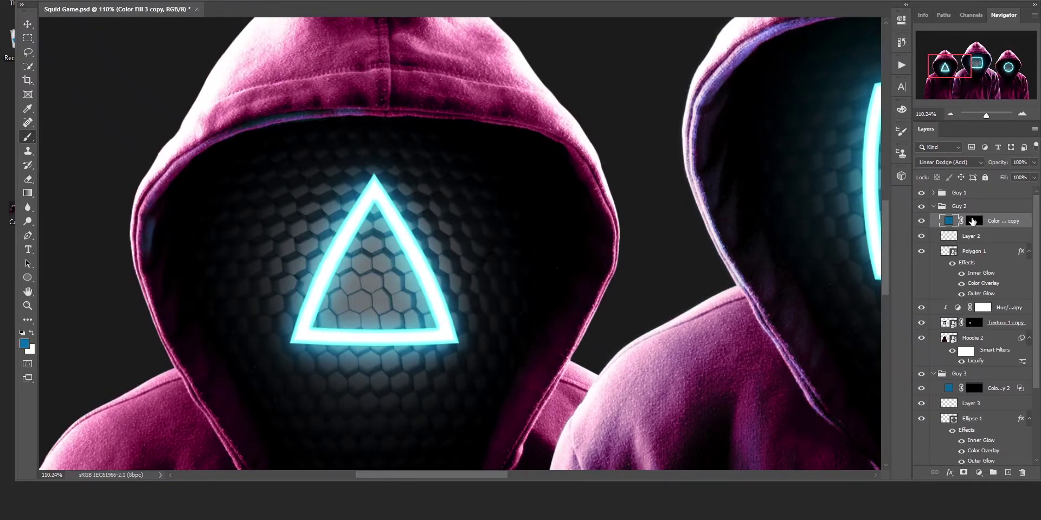
drag(160, 253, 255, 201)
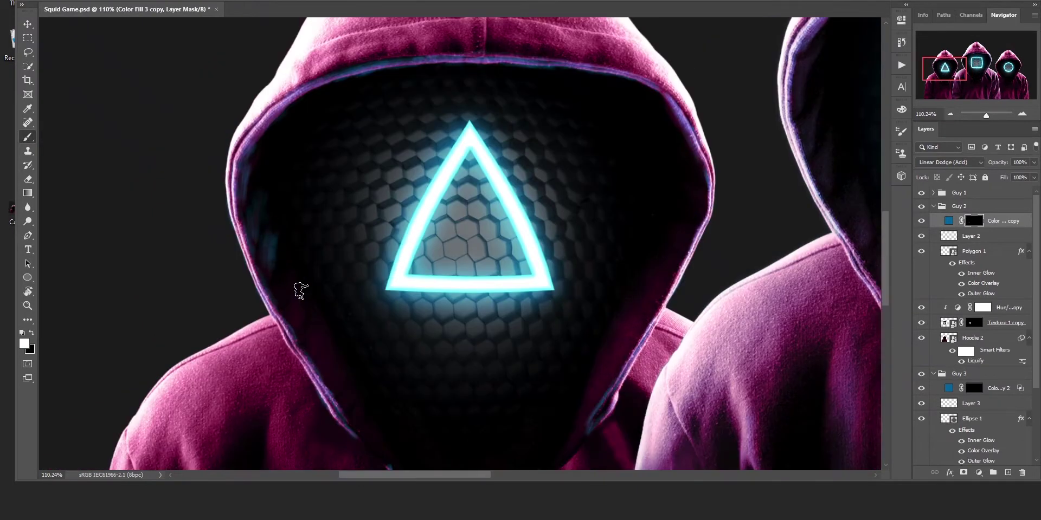
drag(334, 370, 225, 267)
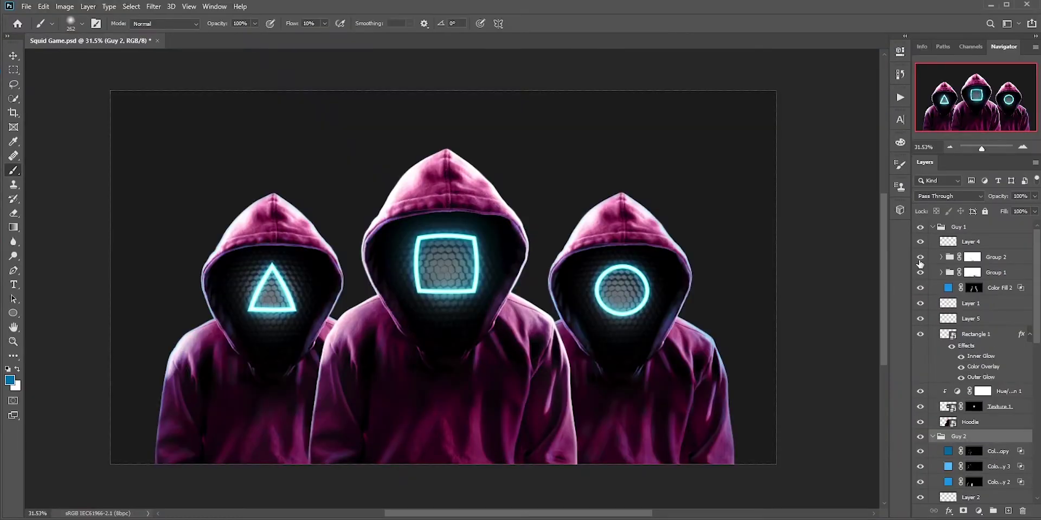
scroll(976, 428, down, 2)
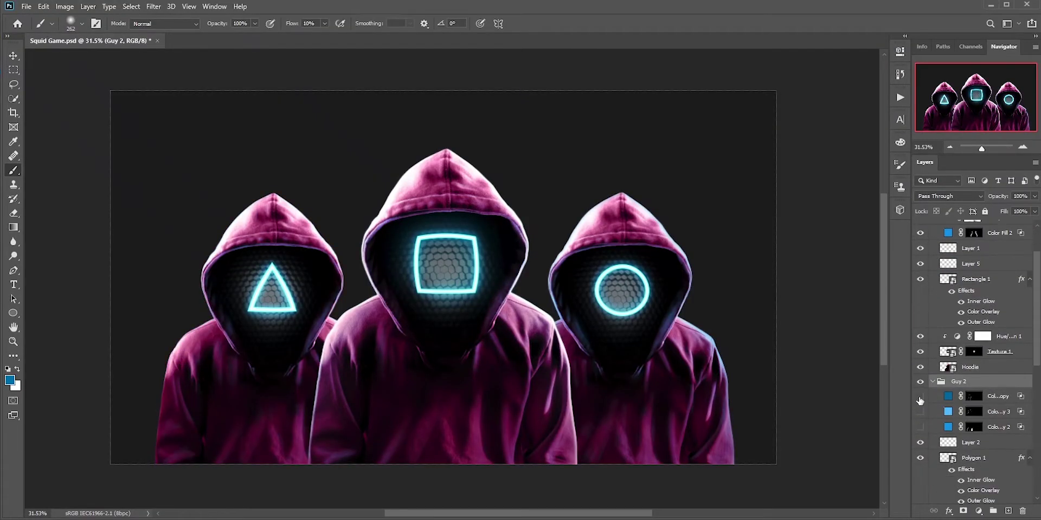
click(919, 396)
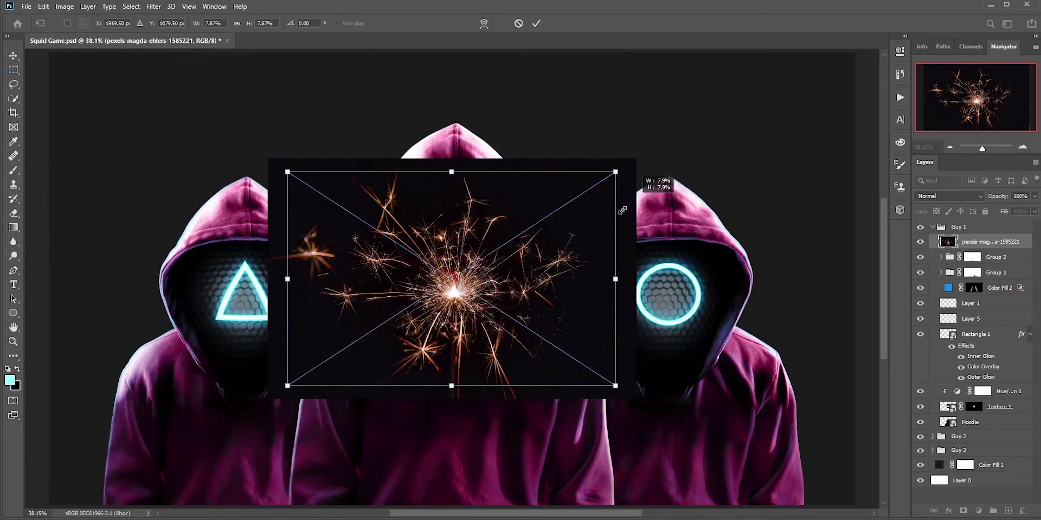
Shrink the sparkler photo over the centre face, set Linear Dodge (Add), and colorize it cyan.
drag(622, 210, 556, 225)
click(942, 195)
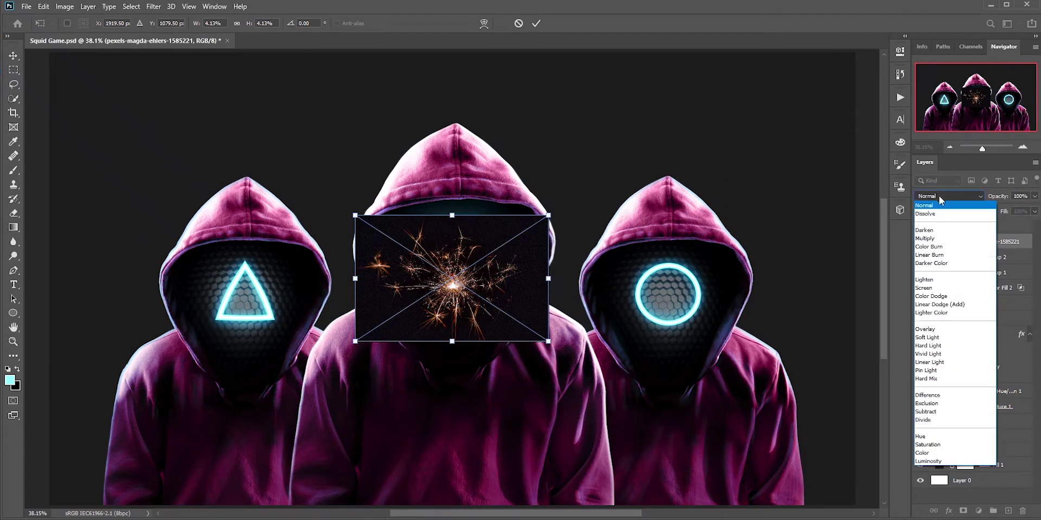
click(929, 307)
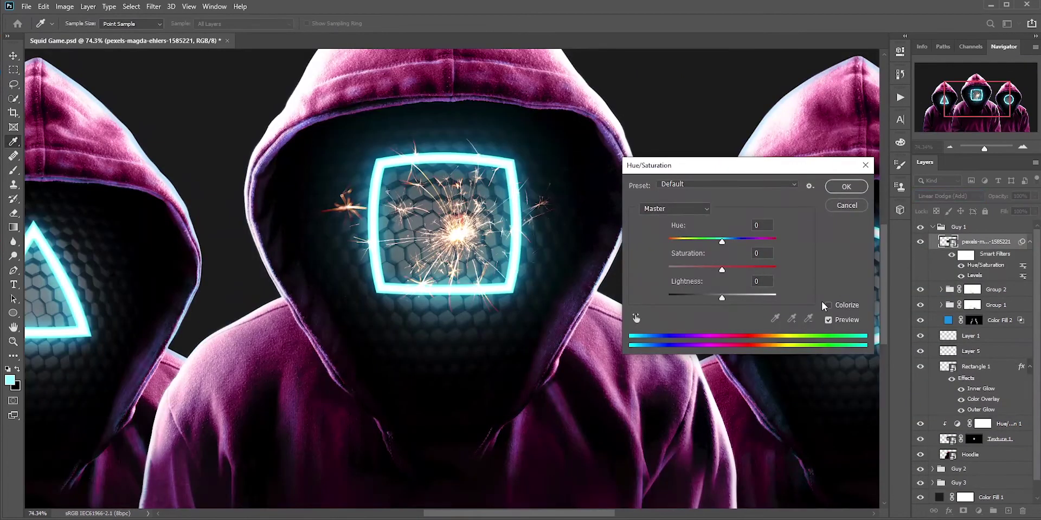
click(827, 306)
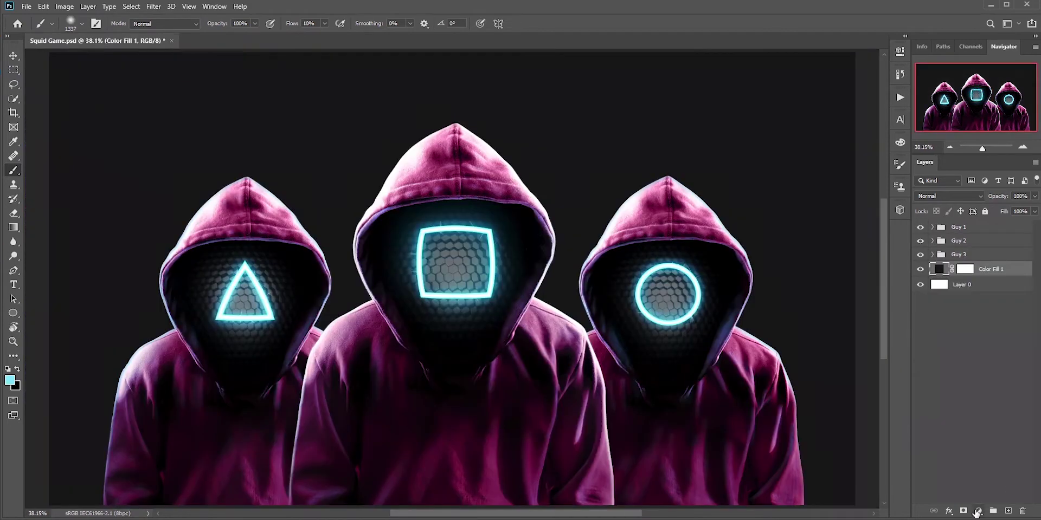
Add a Gradient Fill with a dark teal stop in the middle and a dark stop at the far left.
click(978, 512)
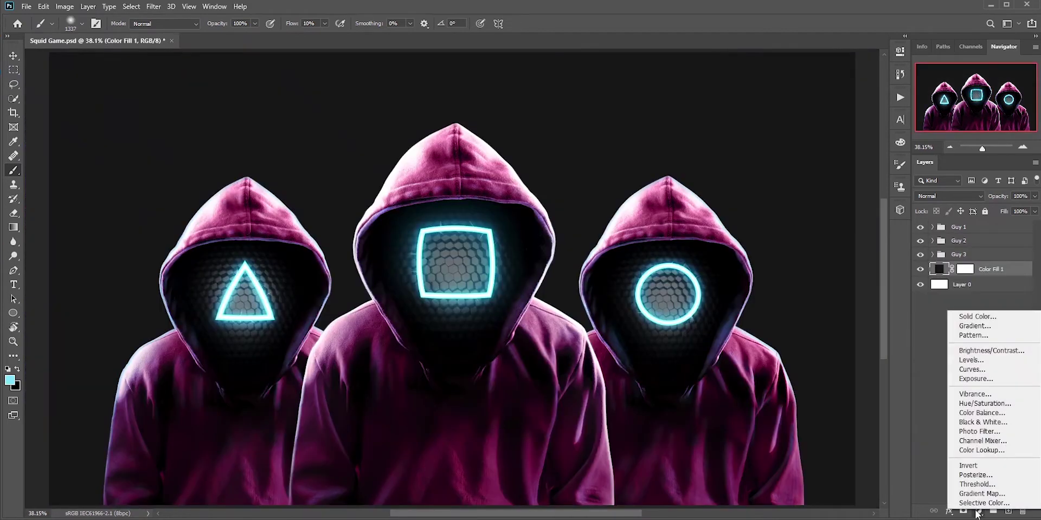
click(974, 326)
click(716, 294)
double_click(913, 360)
click(806, 397)
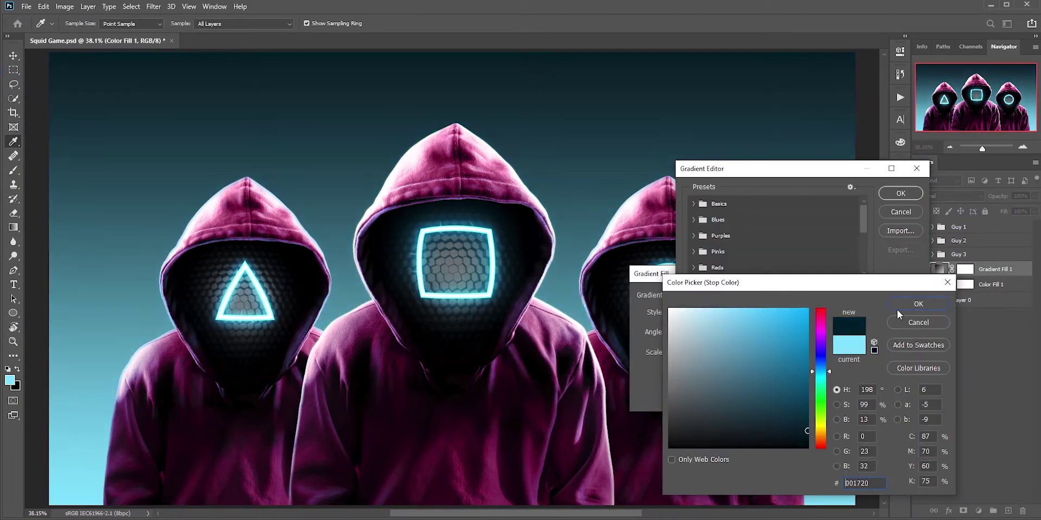
click(899, 305)
drag(690, 372, 797, 372)
drag(912, 372, 679, 373)
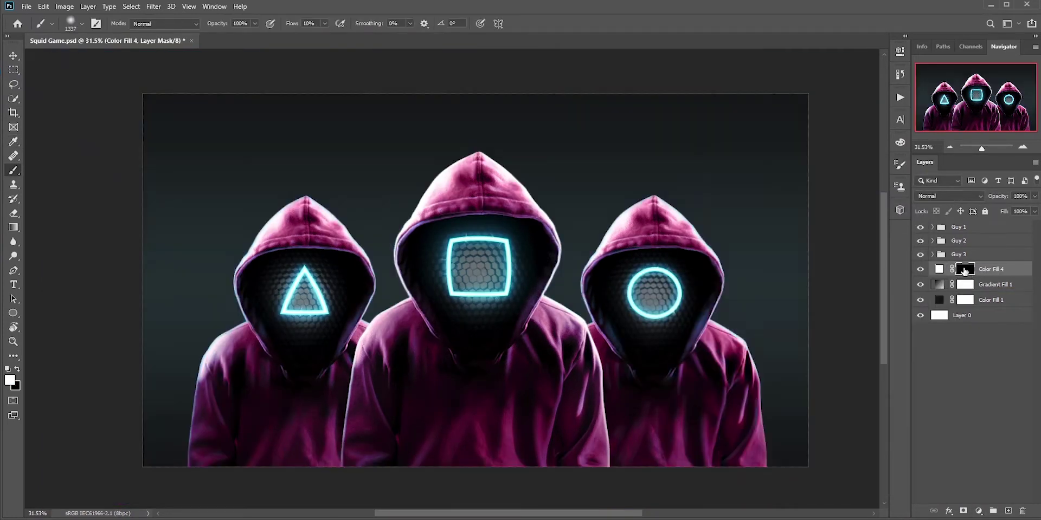
Brush several vertical white light rays into the fill mask behind the three heads.
mouse_move(271, 163)
mouse_down()
mouse_move(418, 182)
mouse_move(558, 348)
mouse_up()
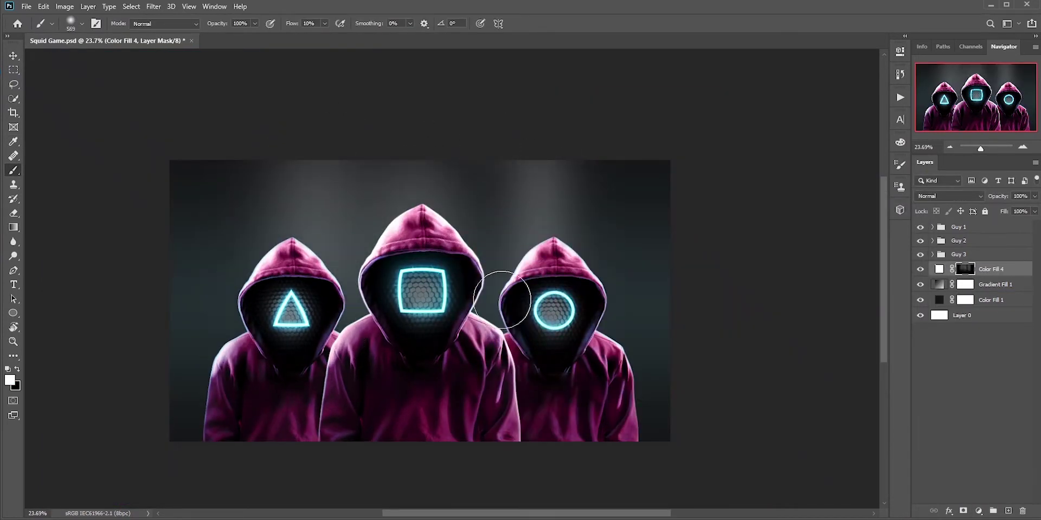
drag(491, 162, 494, 334)
key(ctrl+z)
drag(490, 162, 489, 332)
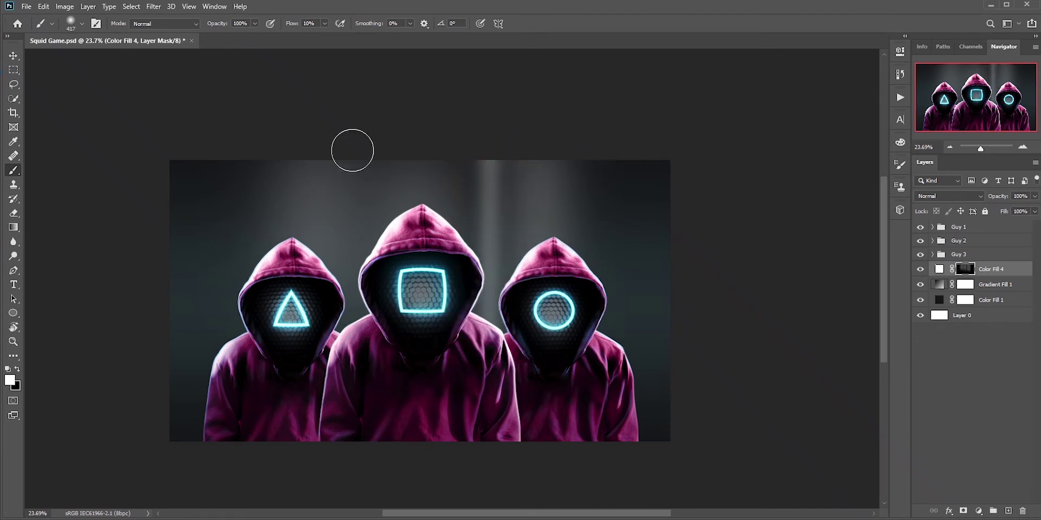
drag(352, 150, 353, 334)
drag(401, 131, 401, 232)
drag(448, 159, 449, 231)
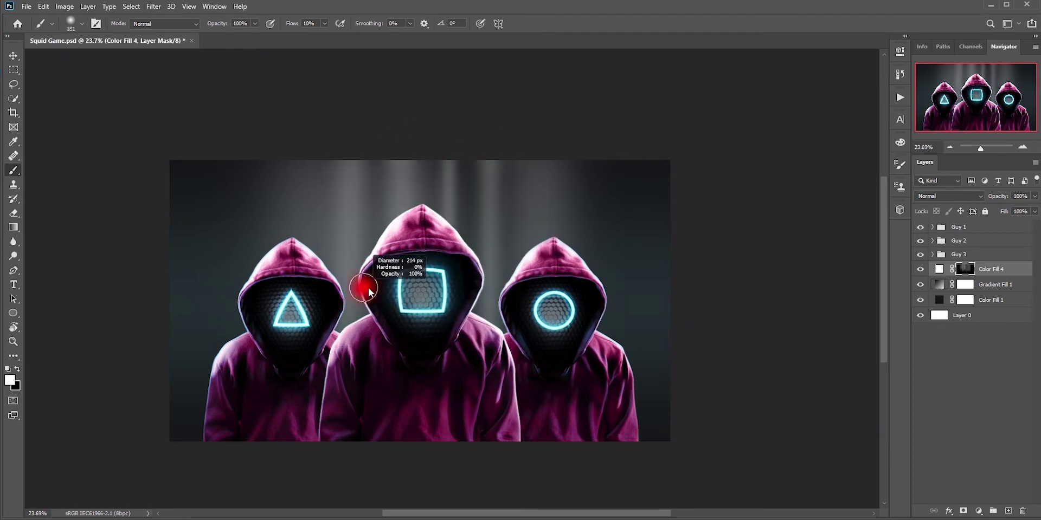
drag(571, 158, 570, 350)
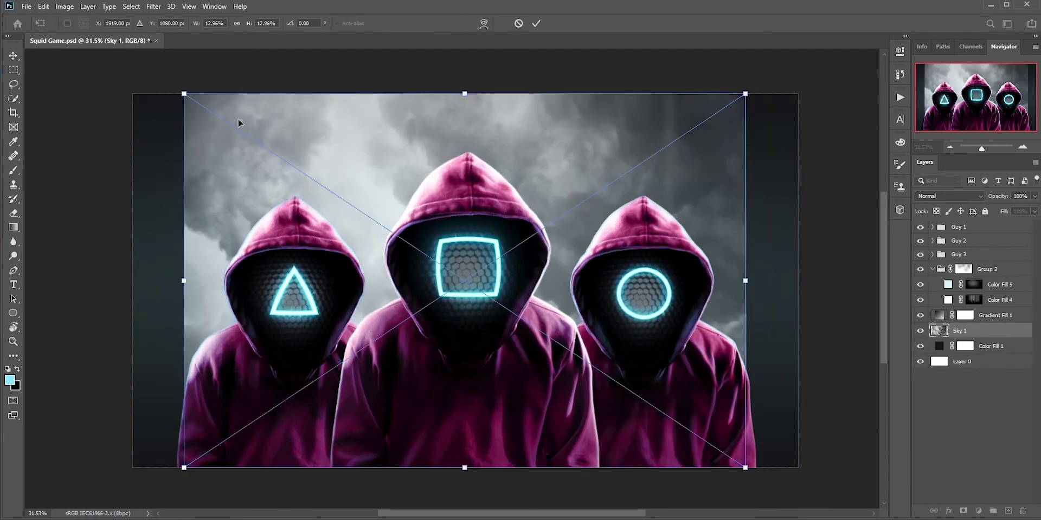
Enlarge the cloudy sky image to cover the canvas and blend it with Multiply.
mouse_move(185, 96)
mouse_down()
mouse_move(109, 74)
mouse_move(340, 130)
mouse_up()
key(Return)
key(b)
click(949, 195)
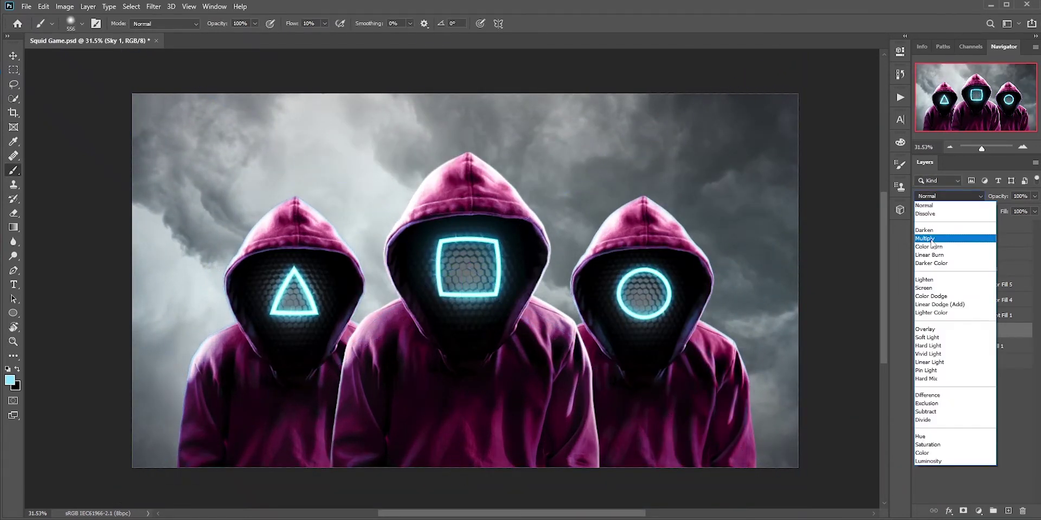
click(948, 238)
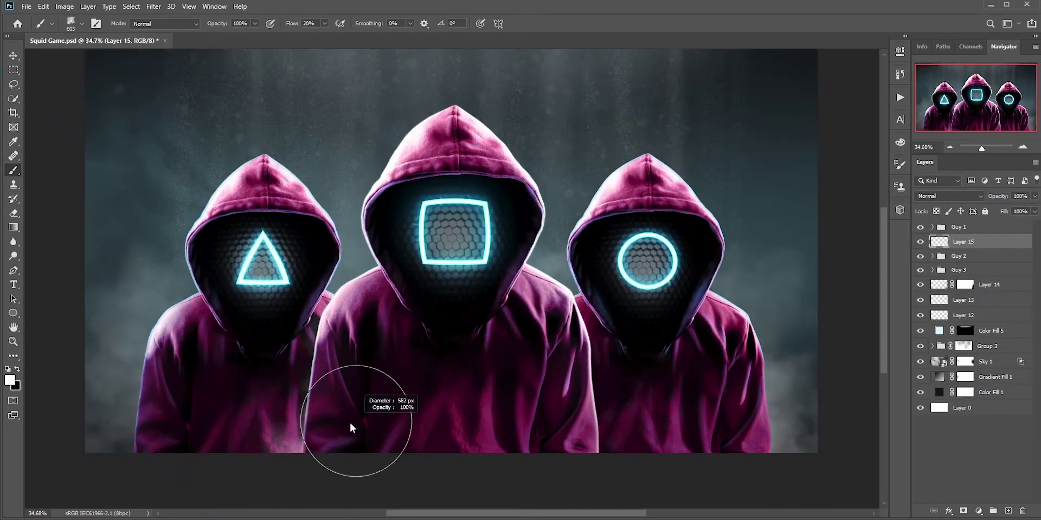
Brush smoke over the left hoodie, between the middle and right hoodies, and along the centre hoodie's bottom.
mouse_move(350, 422)
mouse_down()
mouse_move(251, 476)
mouse_move(174, 454)
mouse_up()
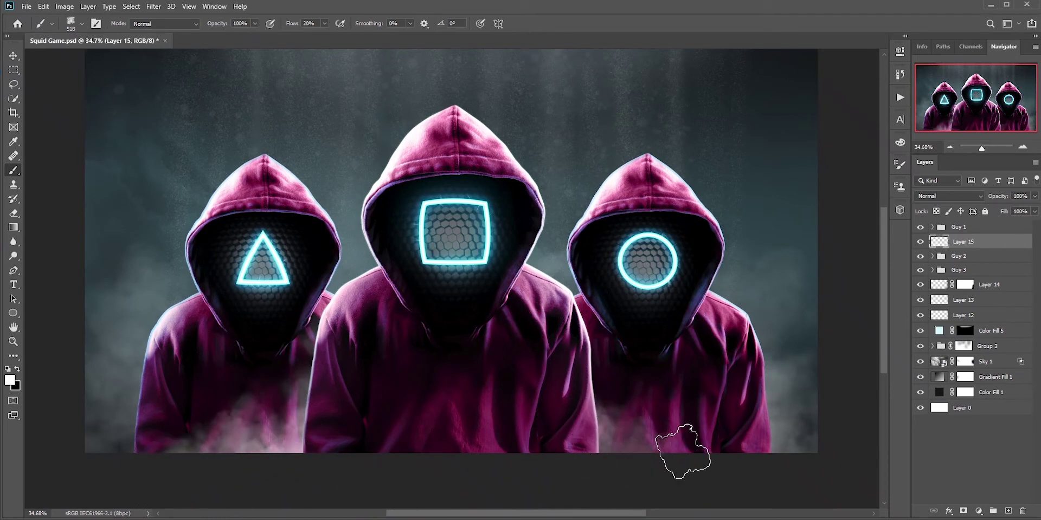
drag(674, 441, 539, 349)
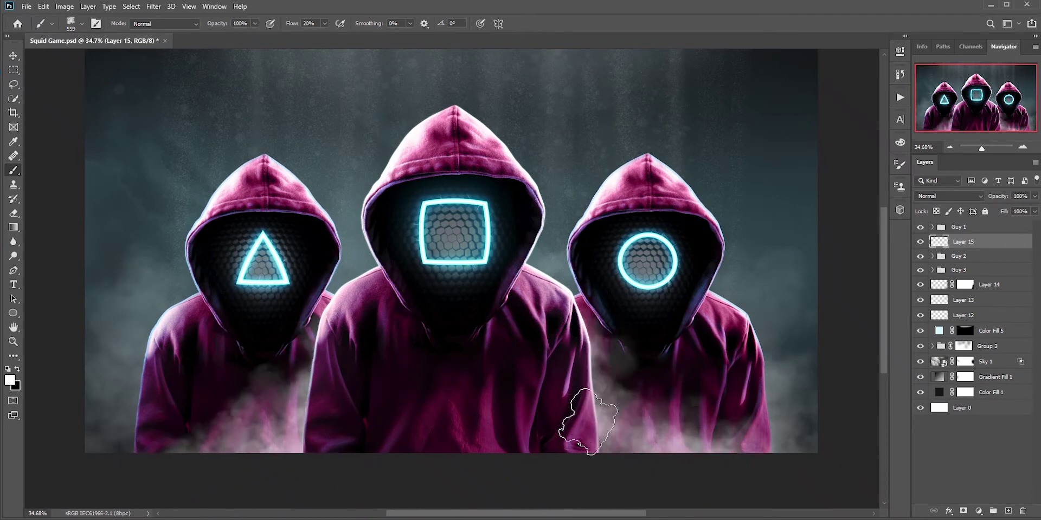
drag(302, 476, 169, 430)
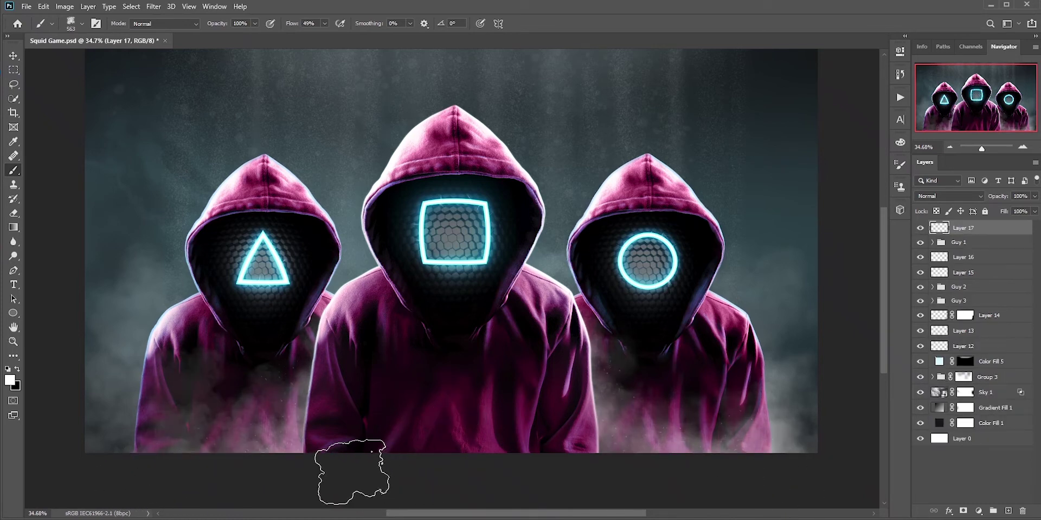
drag(360, 457, 541, 481)
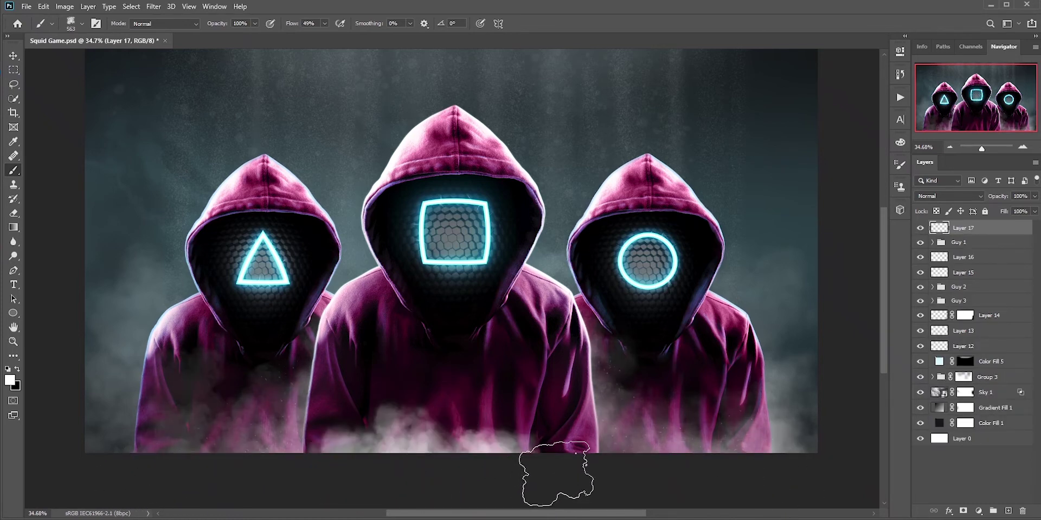